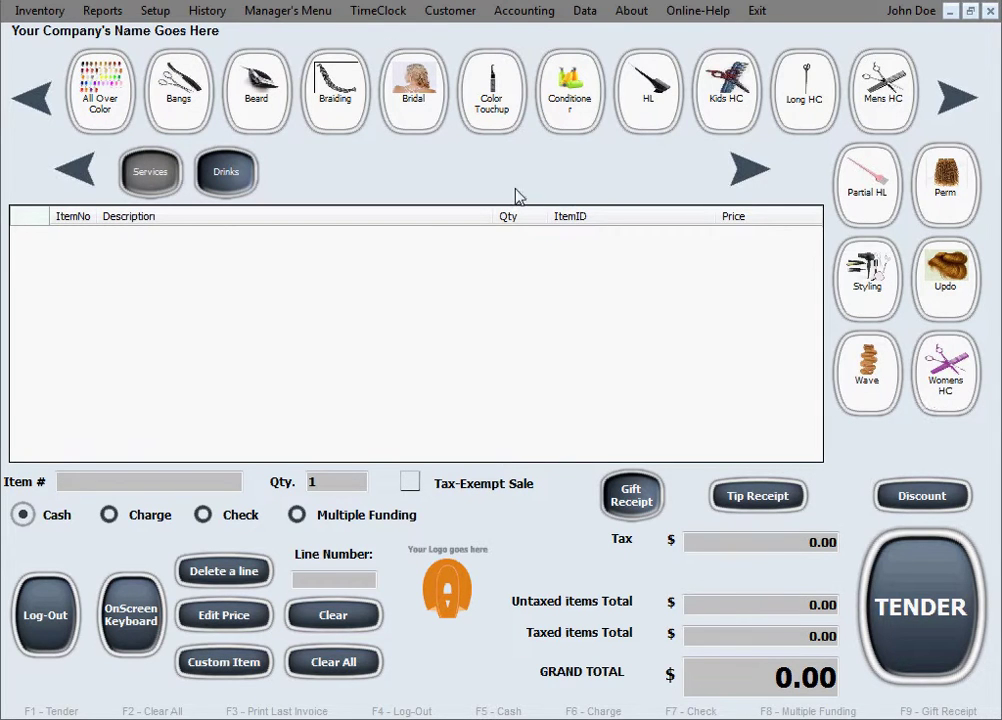
Review the employee table for the listed staff and their pay types, and return to the sales screen.
{"action": "left_click", "coordinate": [318, 18]}
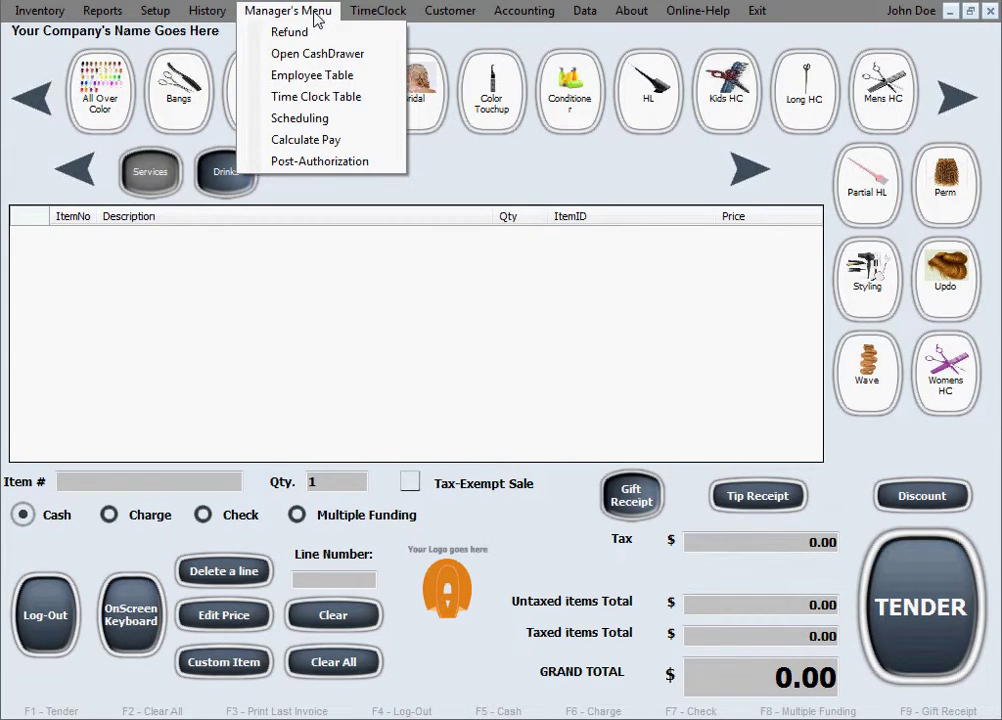
{"action": "left_click", "coordinate": [333, 75]}
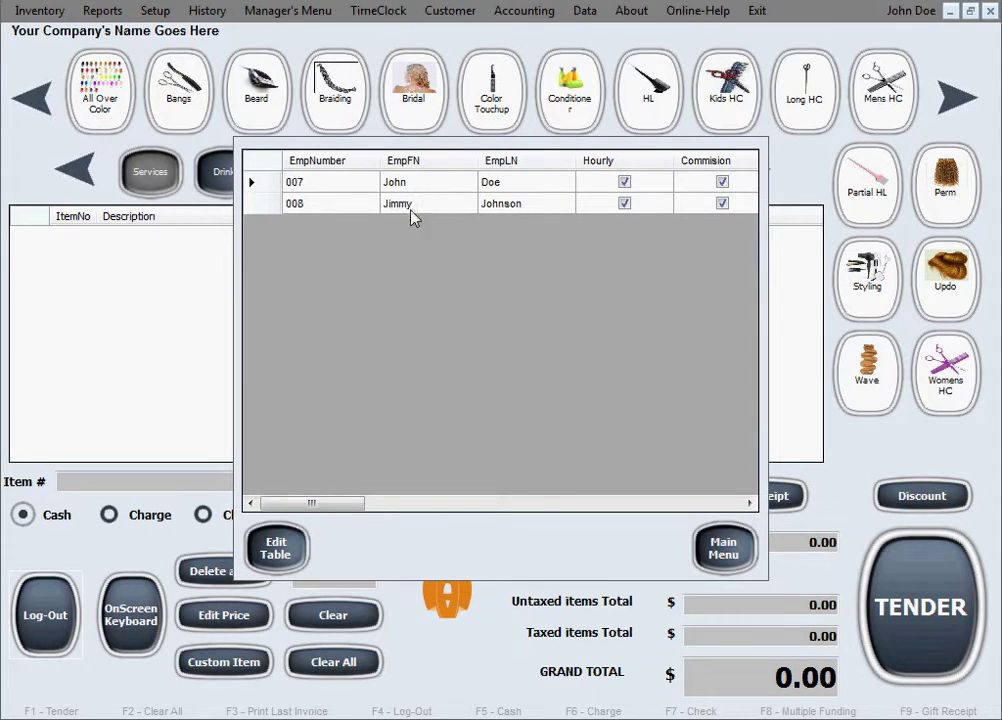
{"action": "left_click", "coordinate": [709, 551]}
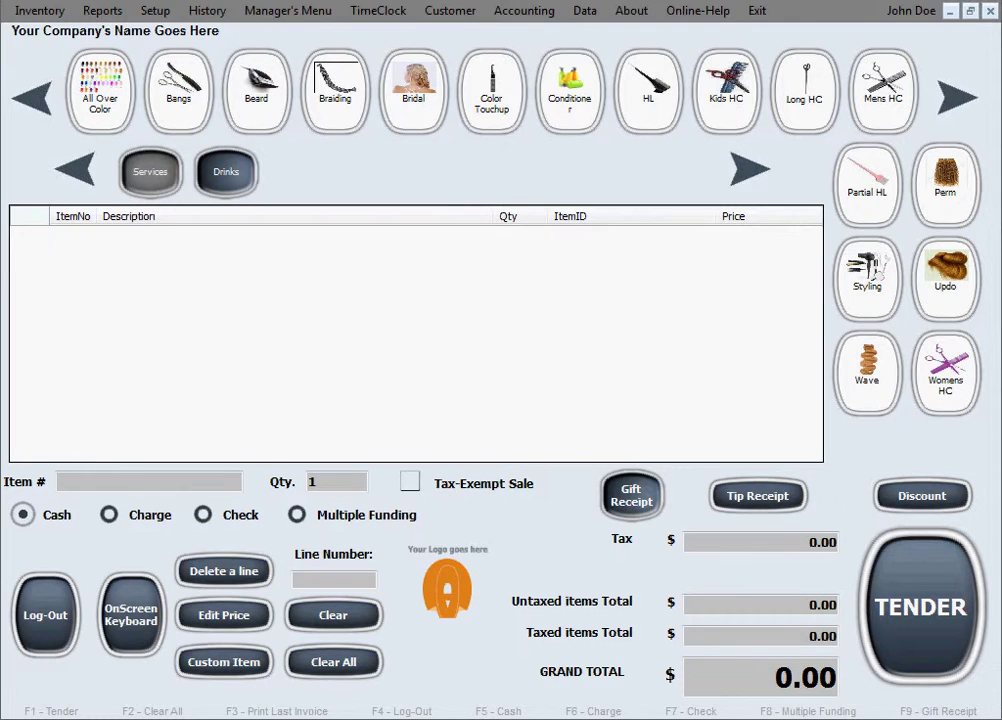
{"action": "left_click", "coordinate": [45, 614]}
{"action": "left_click_drag", "start_coordinate": [331, 481], "coordinate": [282, 483]}
{"action": "type", "text": "3"}
{"action": "left_click", "coordinate": [208, 482]}
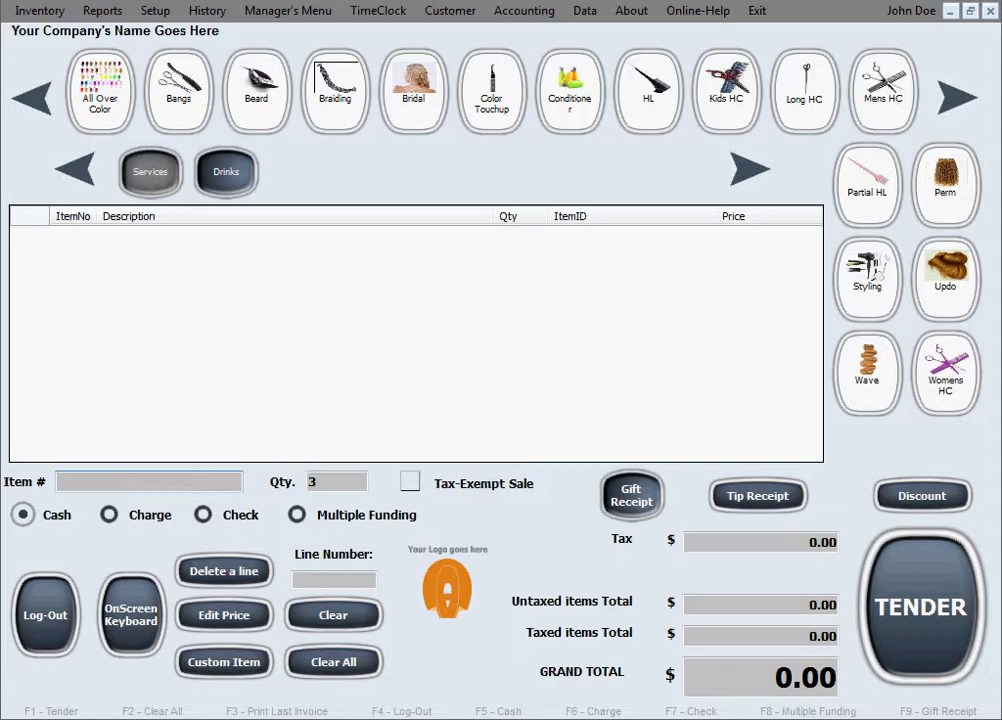
{"action": "type", "text": "079400122117"}
{"action": "key", "text": "Return"}
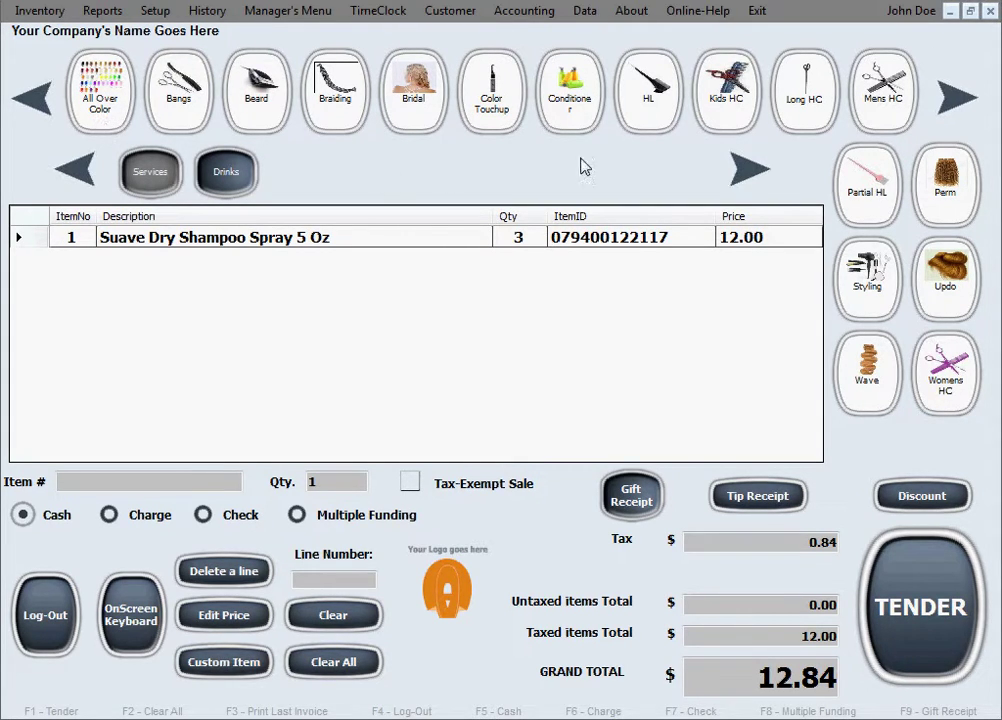
Change the active employee to the second one listed and add the All Over Color service to the sale.
{"action": "left_click", "coordinate": [921, 16]}
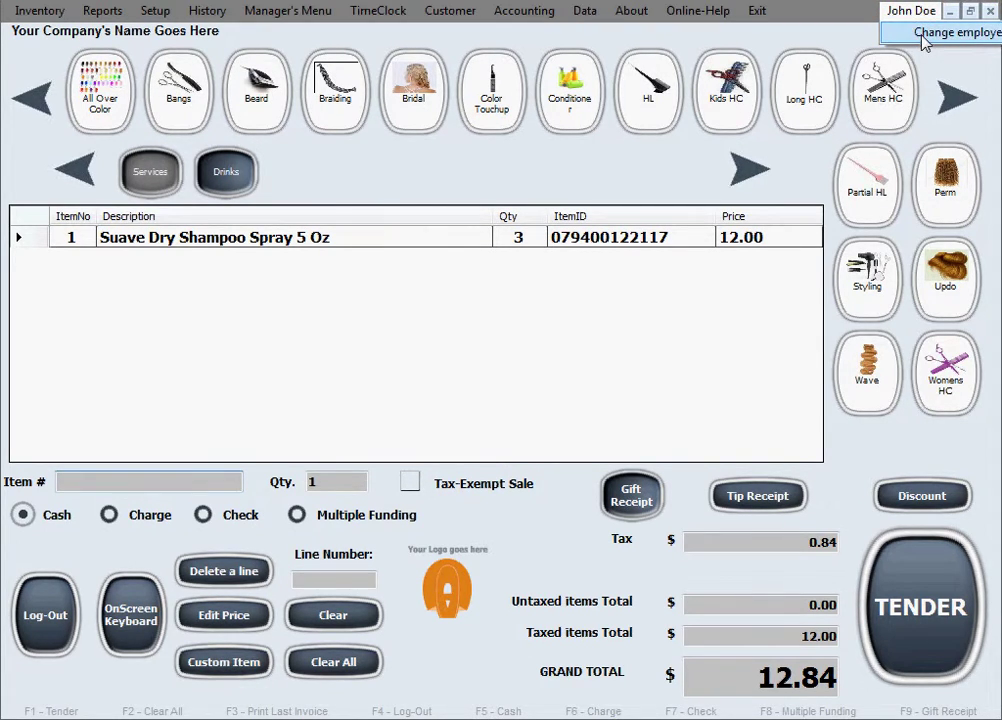
{"action": "left_click", "coordinate": [921, 38]}
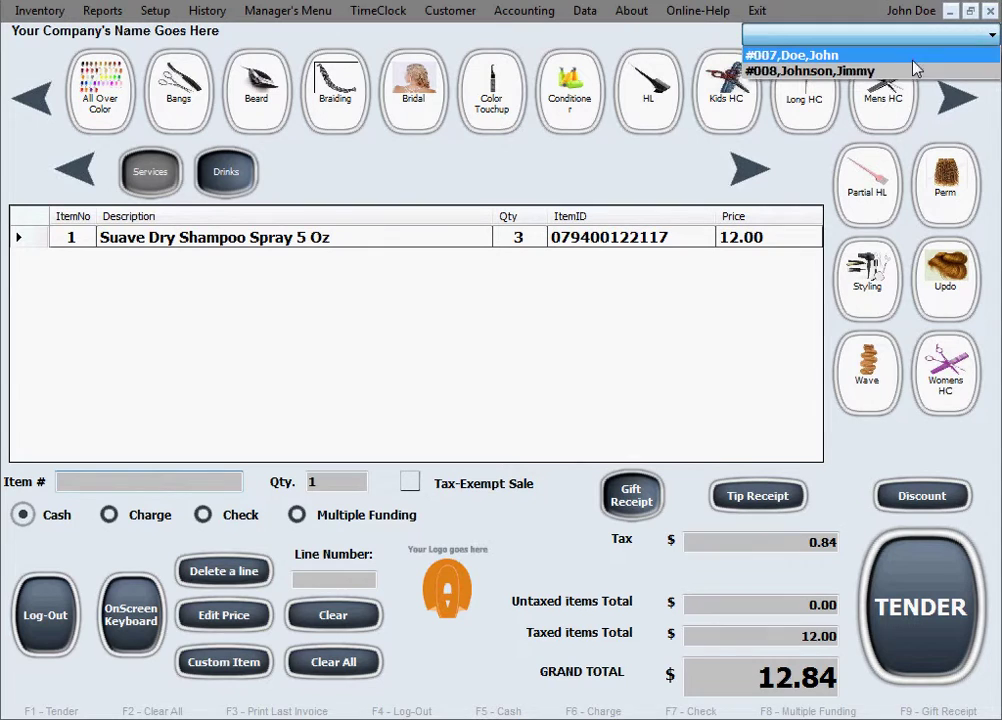
{"action": "left_click", "coordinate": [860, 73]}
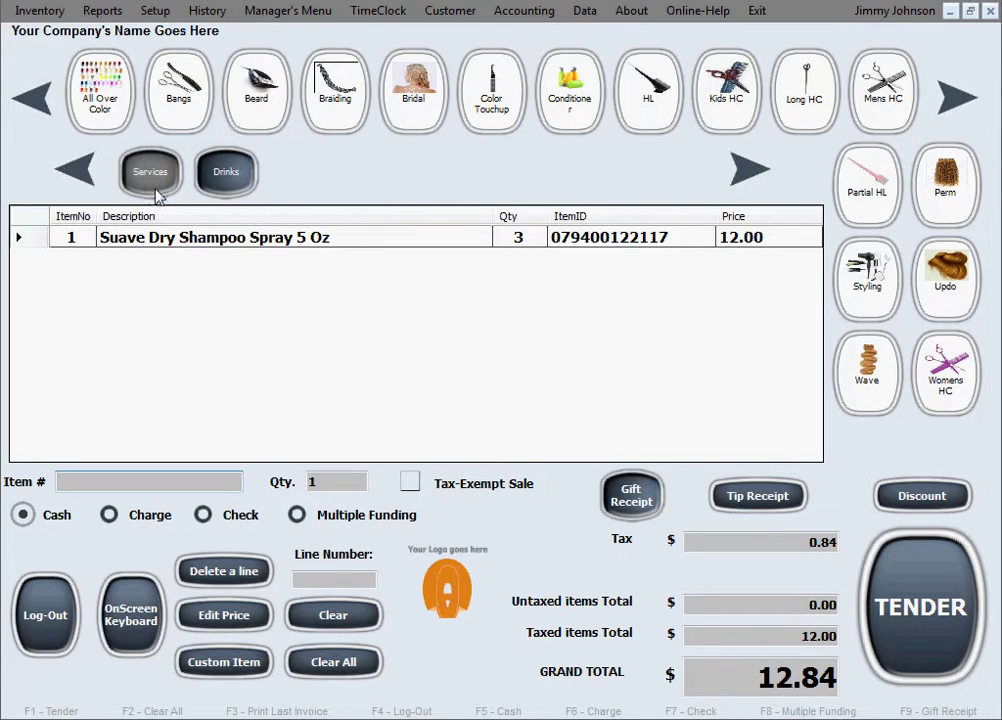
{"action": "left_click", "coordinate": [99, 116]}
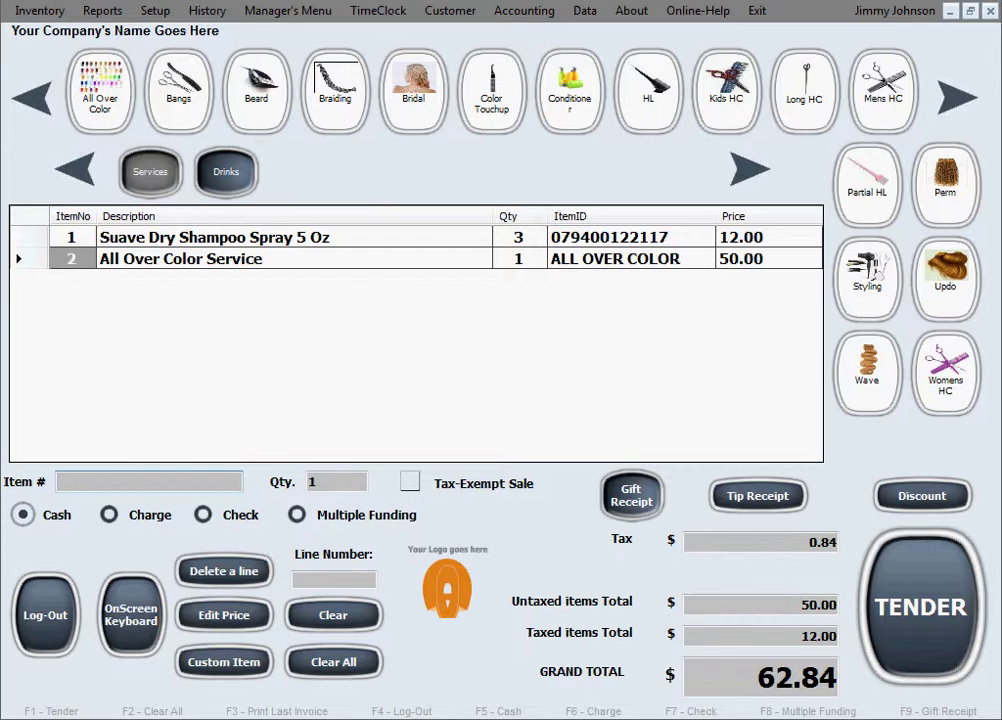
{"action": "type", "text": "079400122117"}
{"action": "key", "text": "Return"}
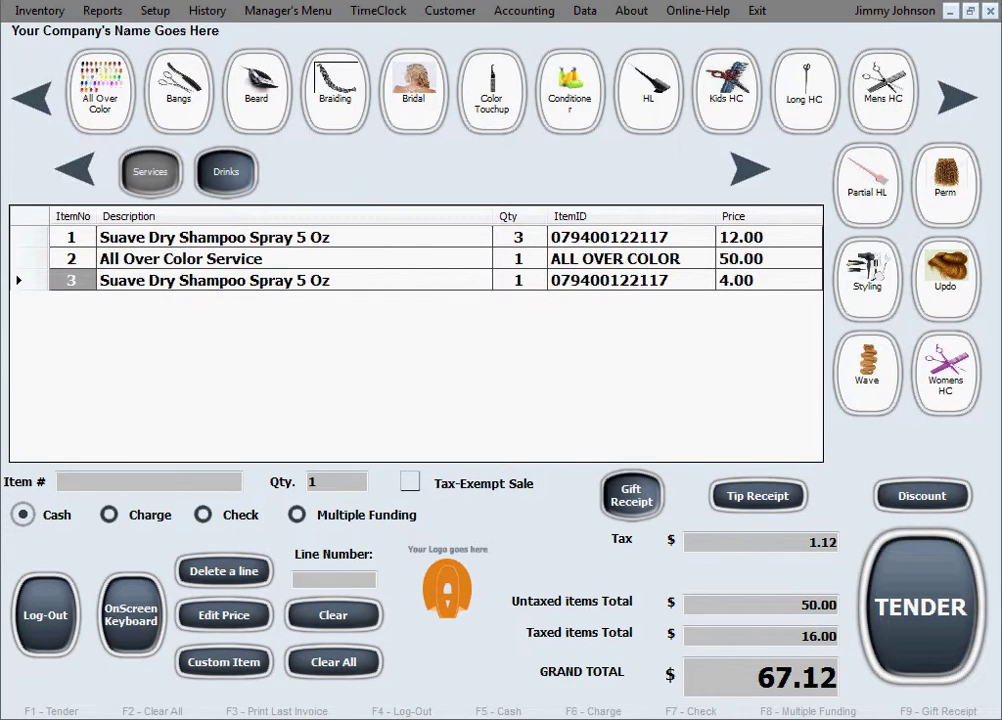
{"action": "left_click", "coordinate": [27, 287]}
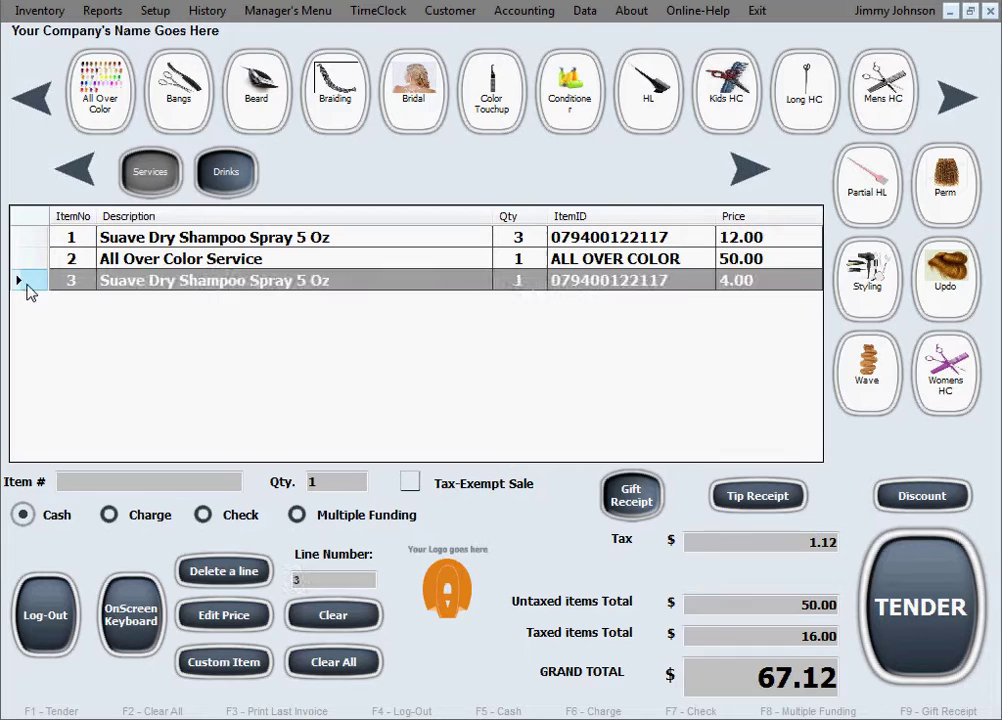
{"action": "left_click", "coordinate": [226, 580]}
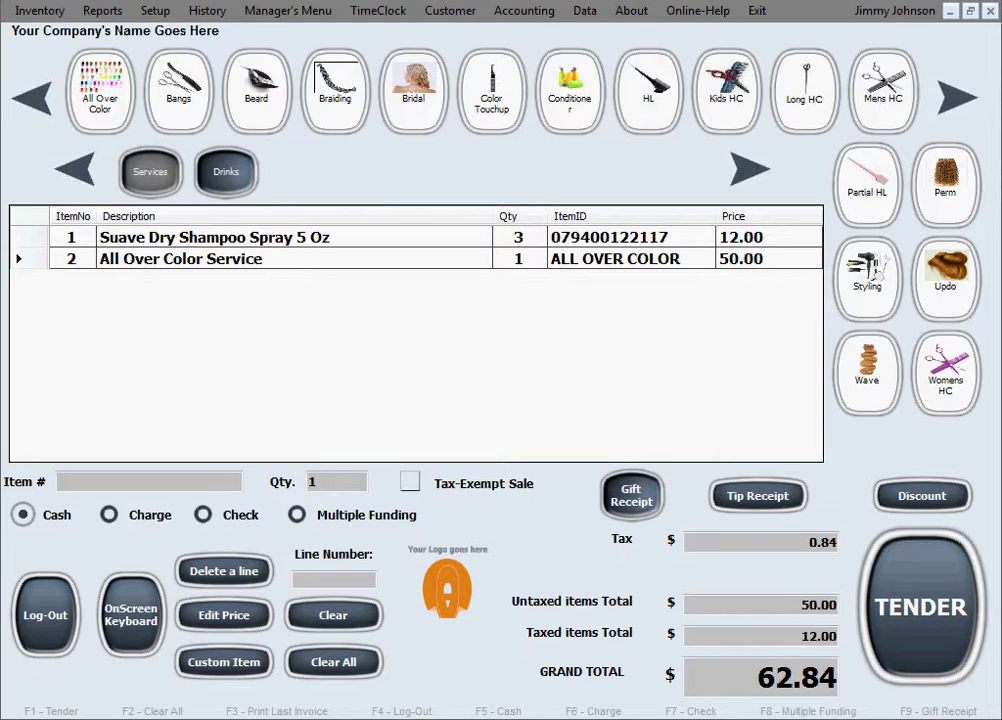
Turn on a 30% per-item discount, add one Suave Dry Shampoo Spray at that rate, and turn the discount off.
{"action": "left_click", "coordinate": [915, 500]}
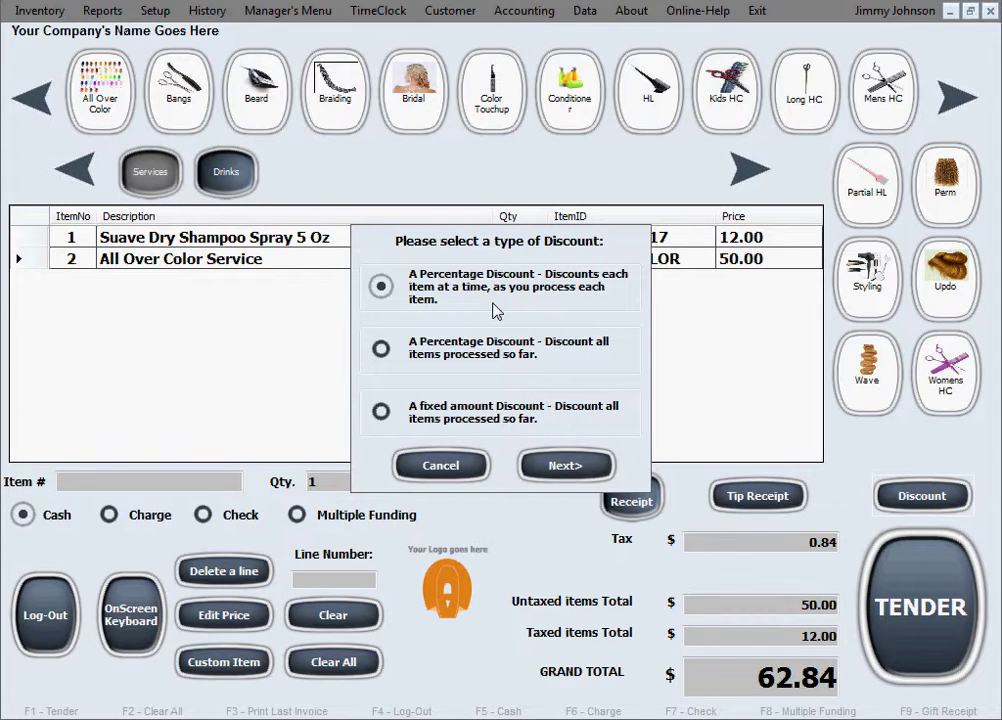
{"action": "left_click", "coordinate": [566, 470]}
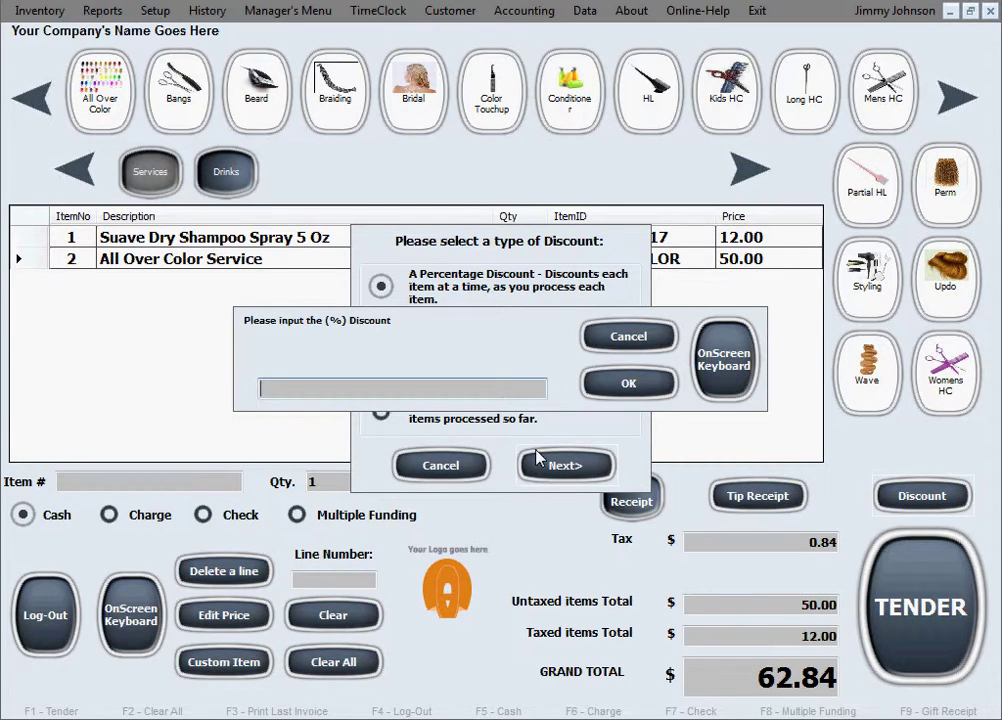
{"action": "type", "text": "30"}
{"action": "left_click", "coordinate": [607, 385]}
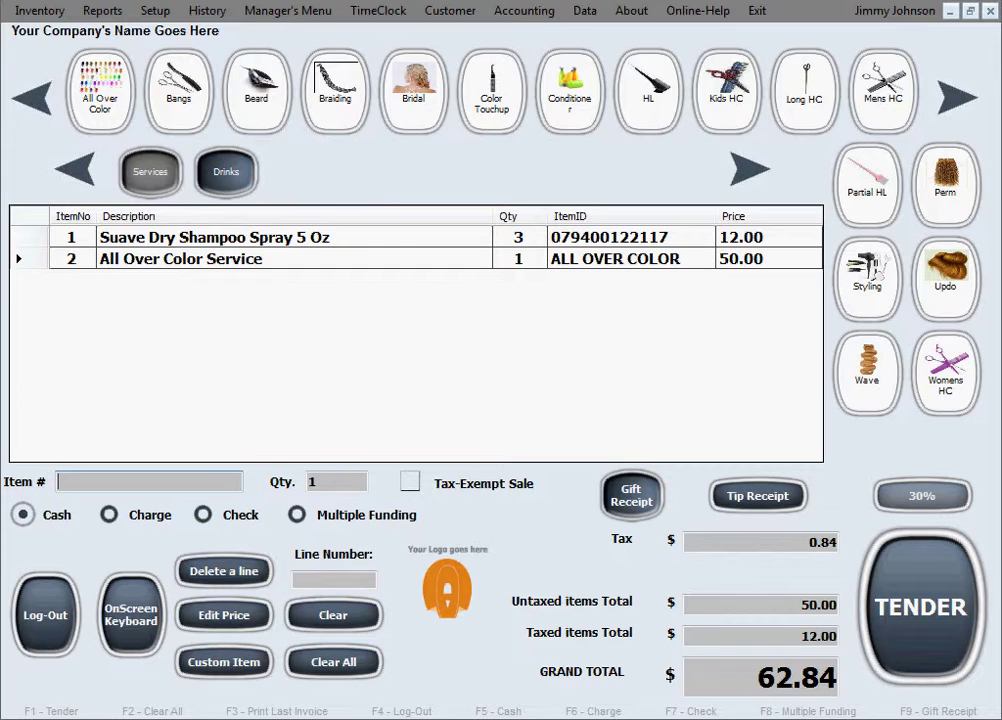
{"action": "left_click", "coordinate": [921, 495]}
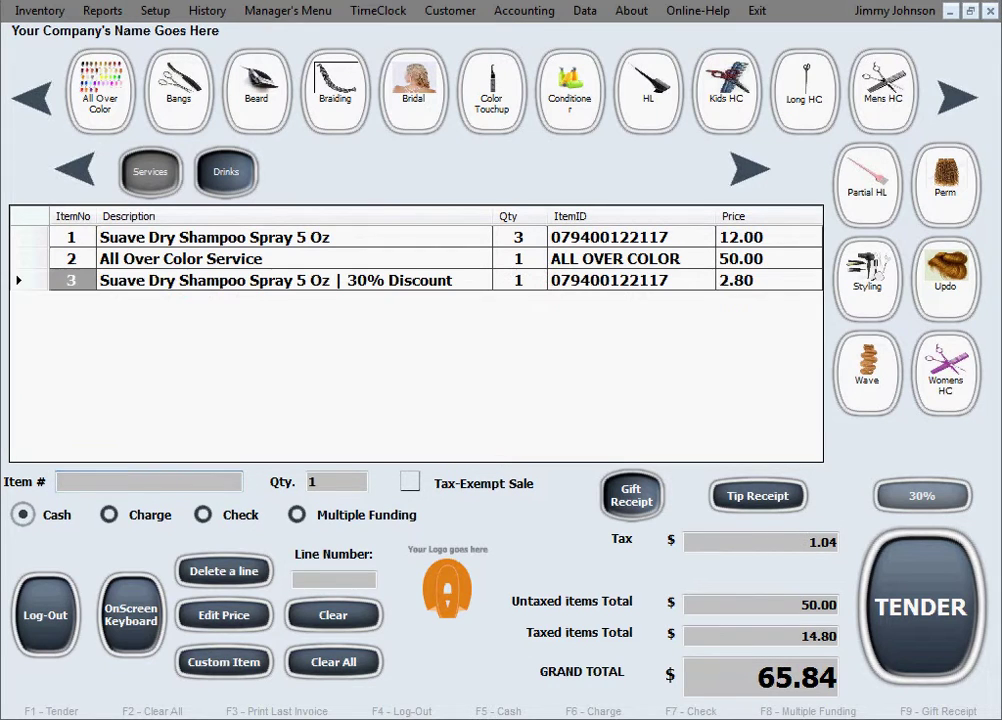
{"action": "left_click", "coordinate": [936, 508]}
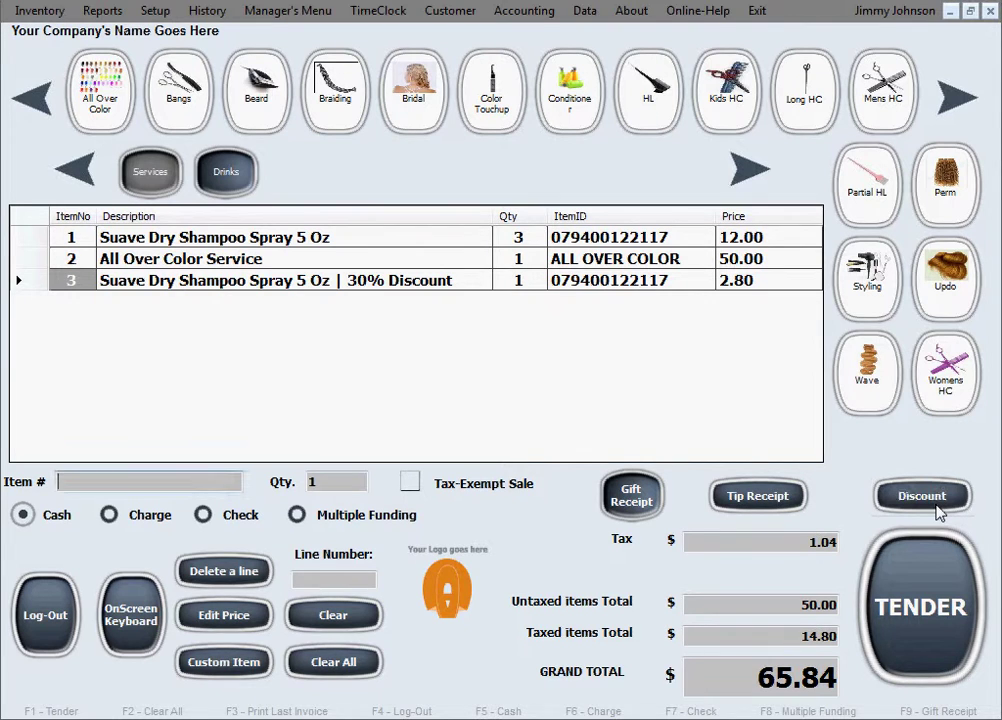
Create a custom item named Large Coffee with description Large Coffee Custom, sale price 1.50 and 7 percent tax.
{"action": "left_click", "coordinate": [214, 675]}
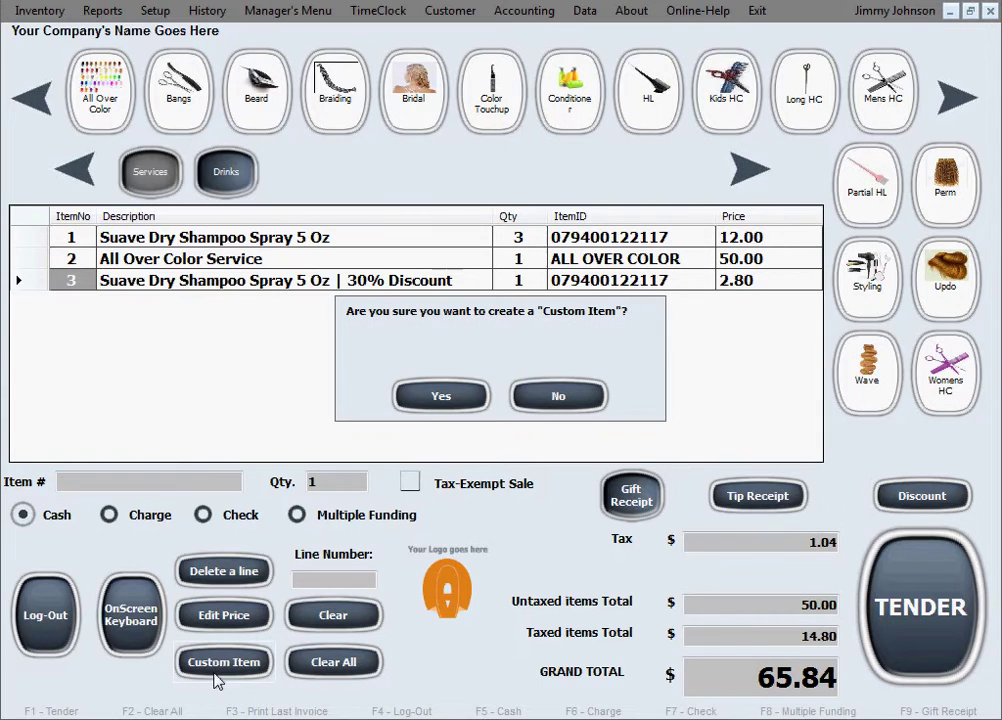
{"action": "left_click", "coordinate": [438, 398]}
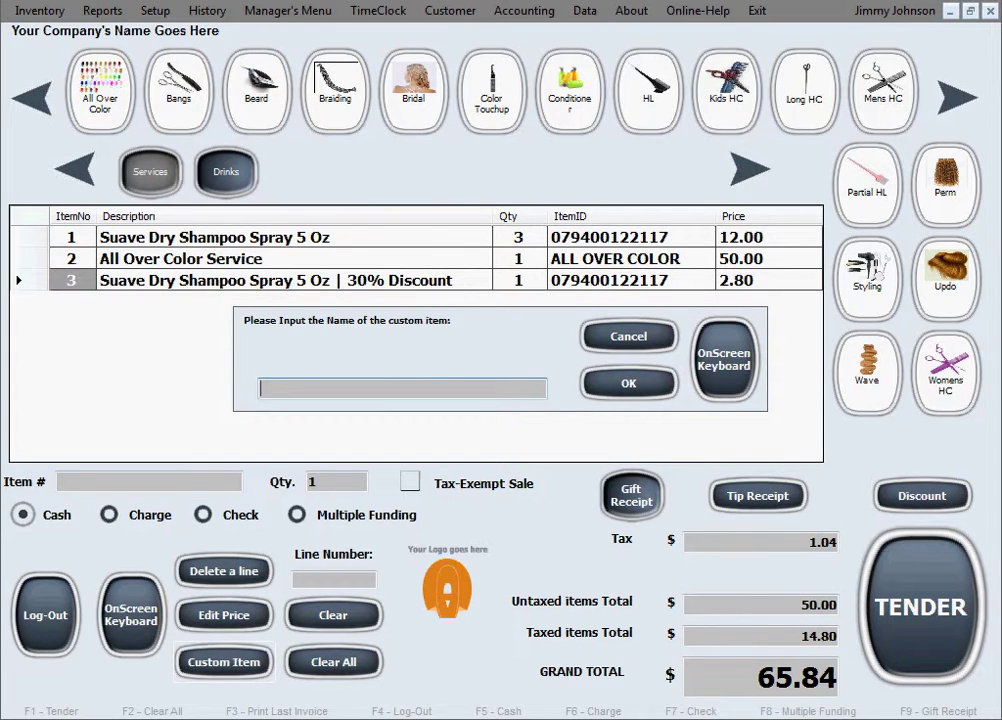
{"action": "type", "text": "Large Coffee"}
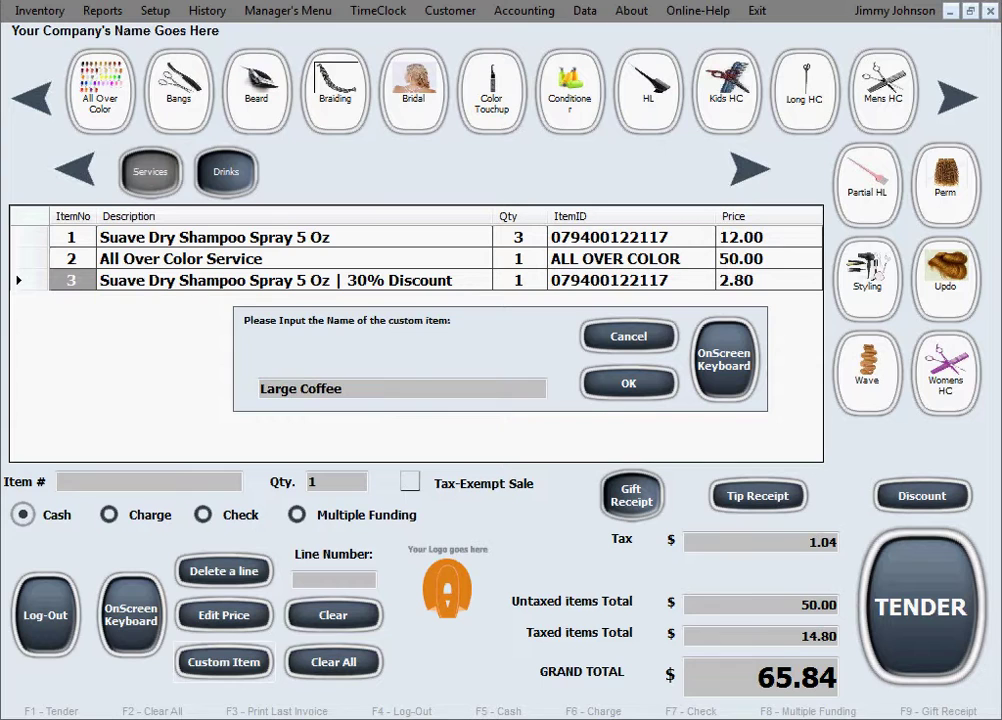
{"action": "left_click", "coordinate": [628, 385]}
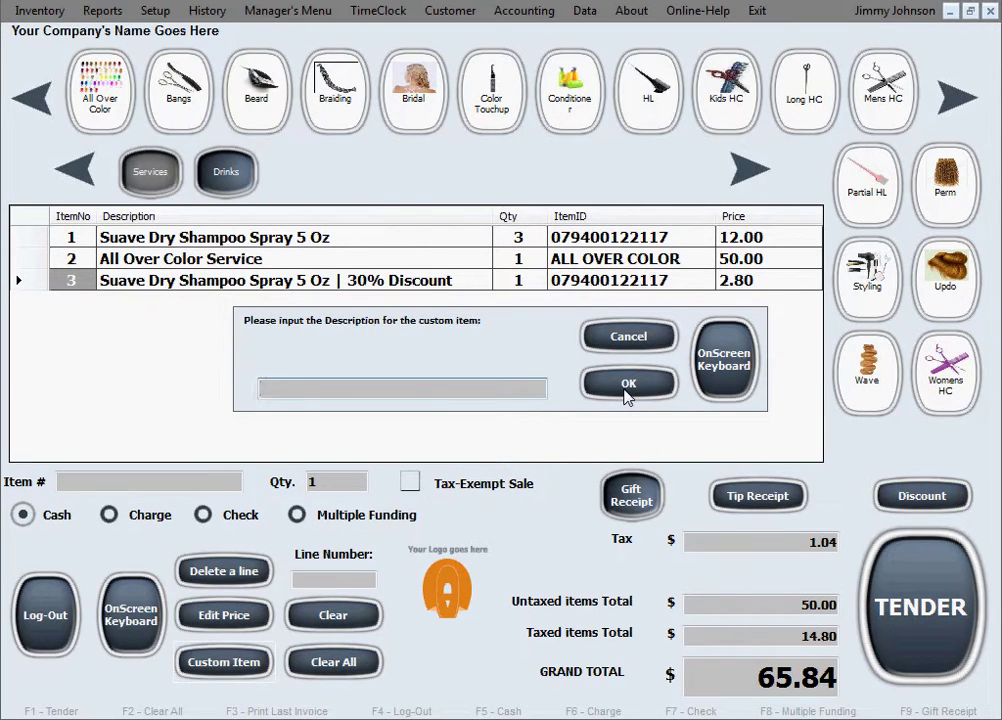
{"action": "left_click", "coordinate": [404, 388]}
{"action": "type", "text": "Large Coffee Custom"}
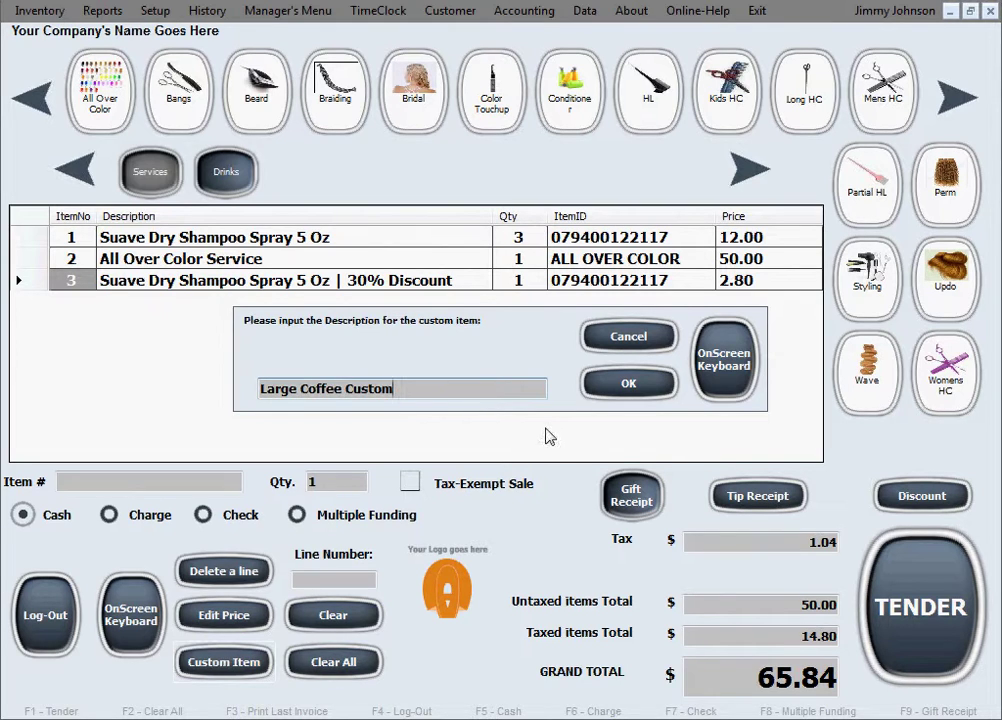
{"action": "left_click", "coordinate": [661, 393]}
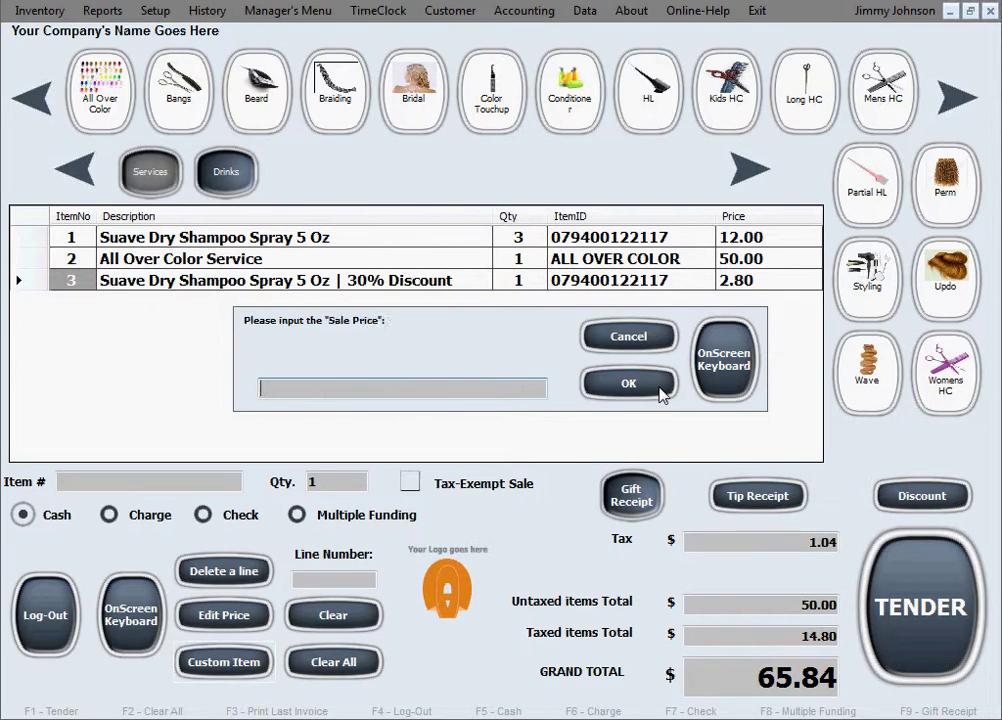
{"action": "type", "text": "1.50"}
{"action": "left_click", "coordinate": [649, 392]}
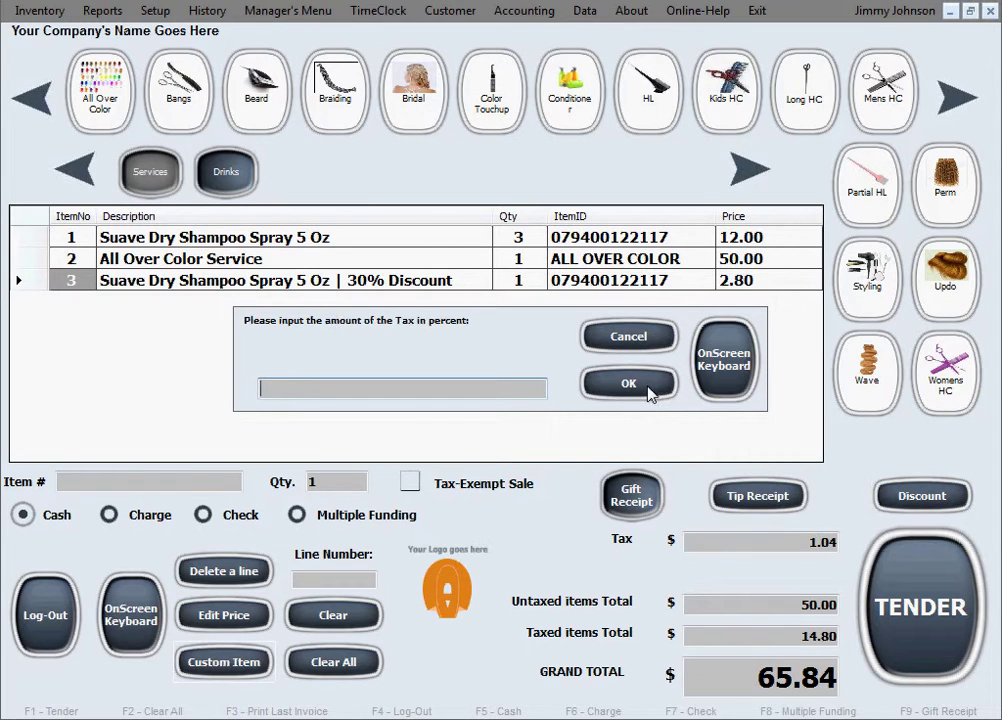
{"action": "type", "text": "7"}
{"action": "left_click", "coordinate": [649, 390]}
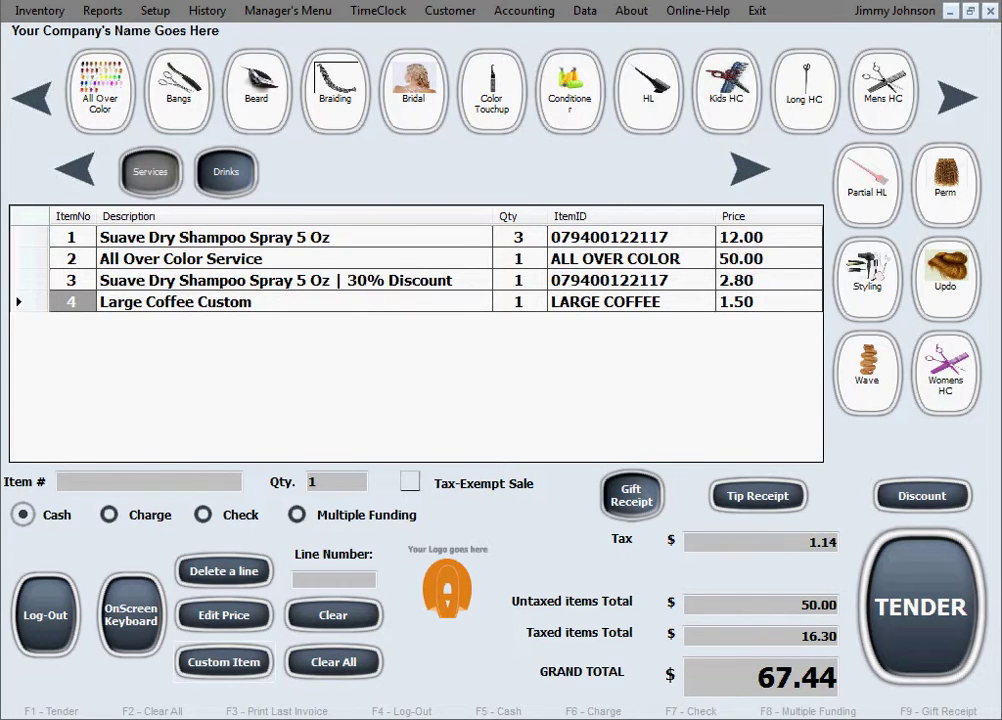
Tender the sale as a check payment, entering the check number, and acknowledge the finished transaction.
{"action": "left_click", "coordinate": [205, 518]}
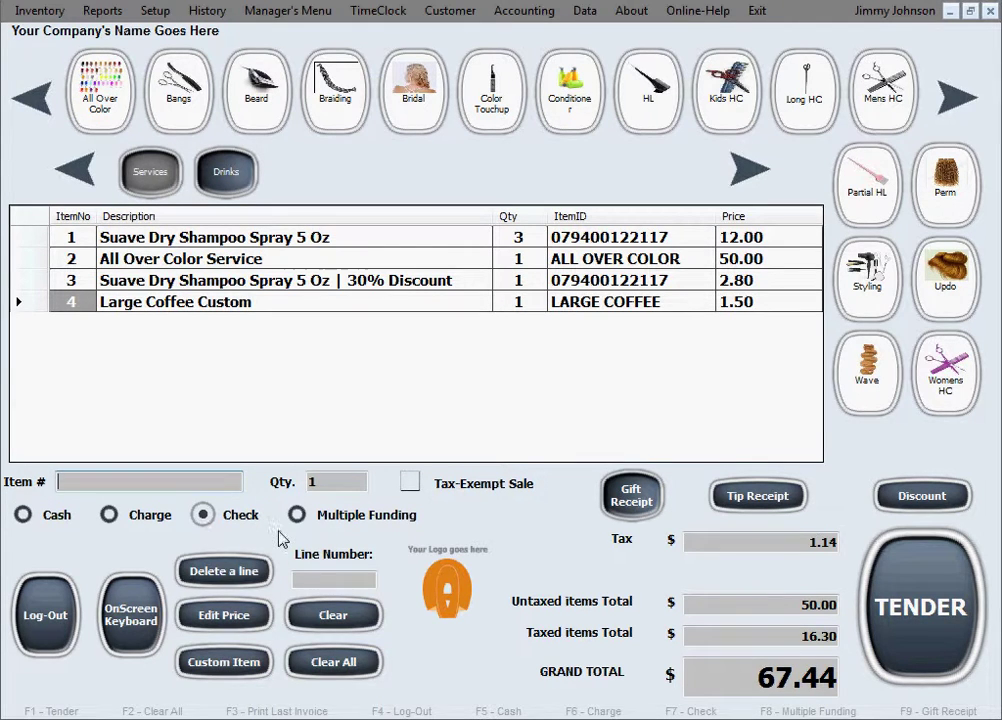
{"action": "left_click", "coordinate": [940, 625]}
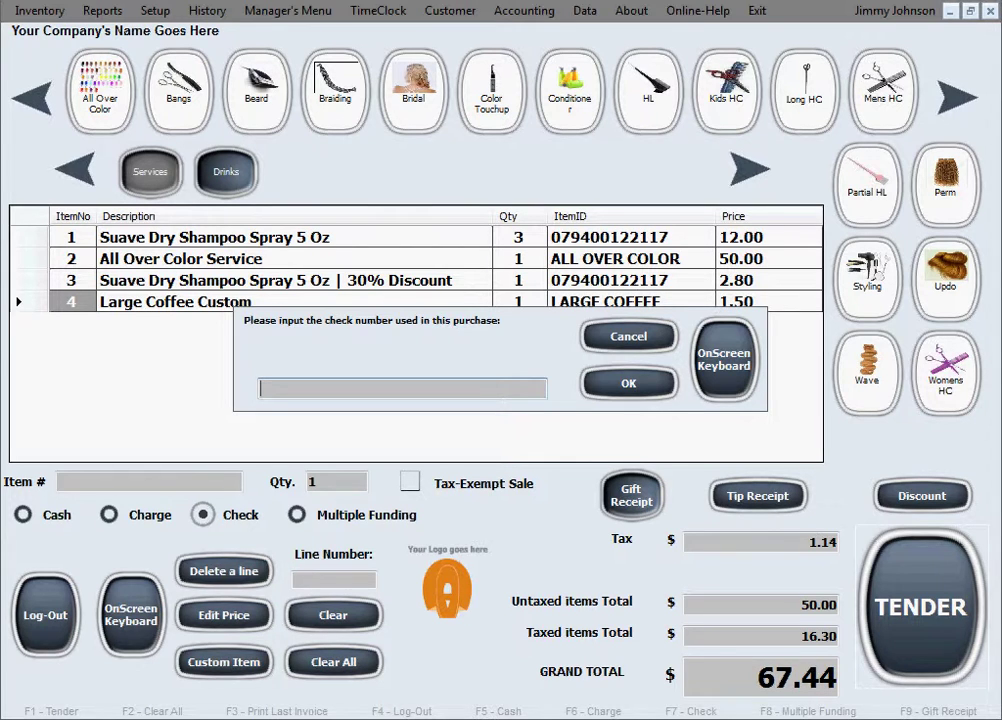
{"action": "type", "text": "485647"}
{"action": "left_click", "coordinate": [655, 390]}
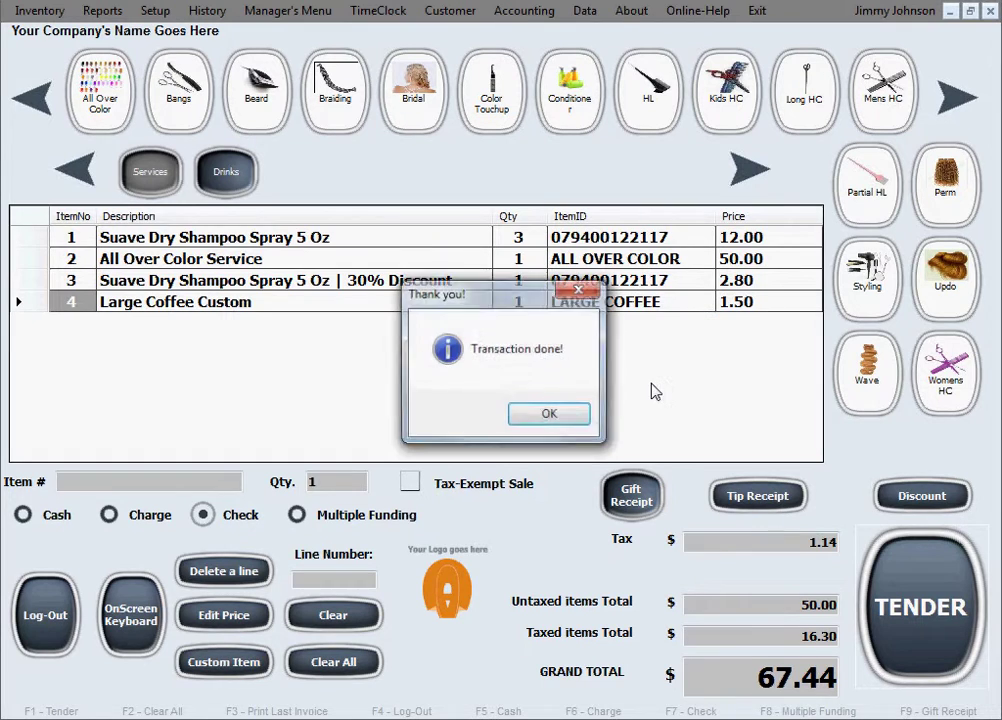
{"action": "left_click", "coordinate": [565, 426]}
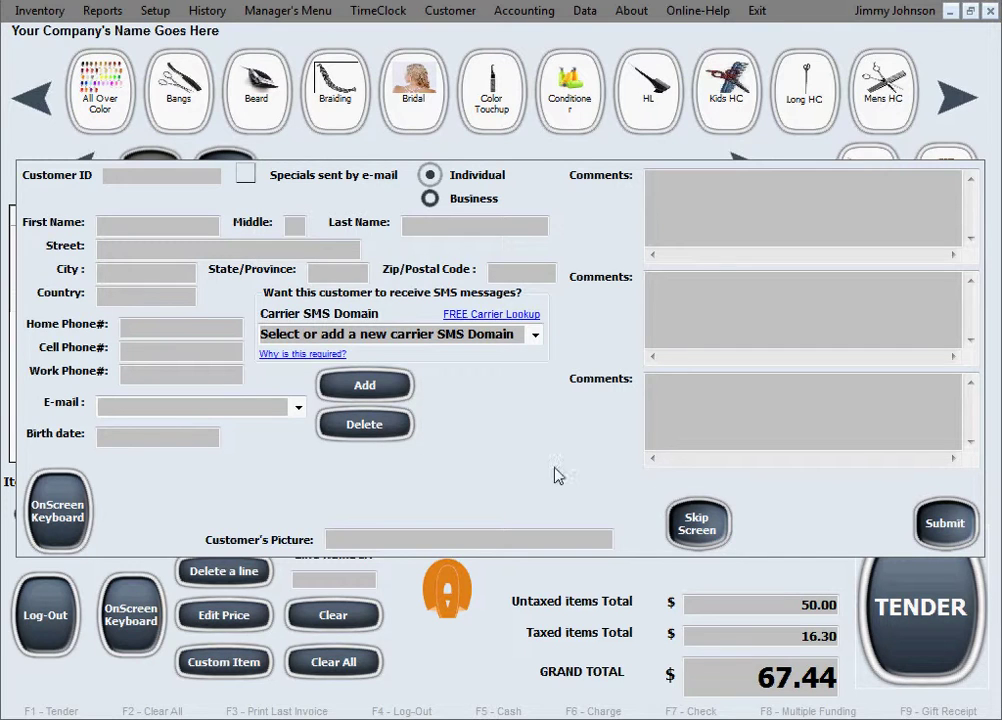
Retrieve the existing customer's record by entering the customer's home phone number.
{"action": "left_click", "coordinate": [101, 228]}
{"action": "left_click", "coordinate": [183, 335]}
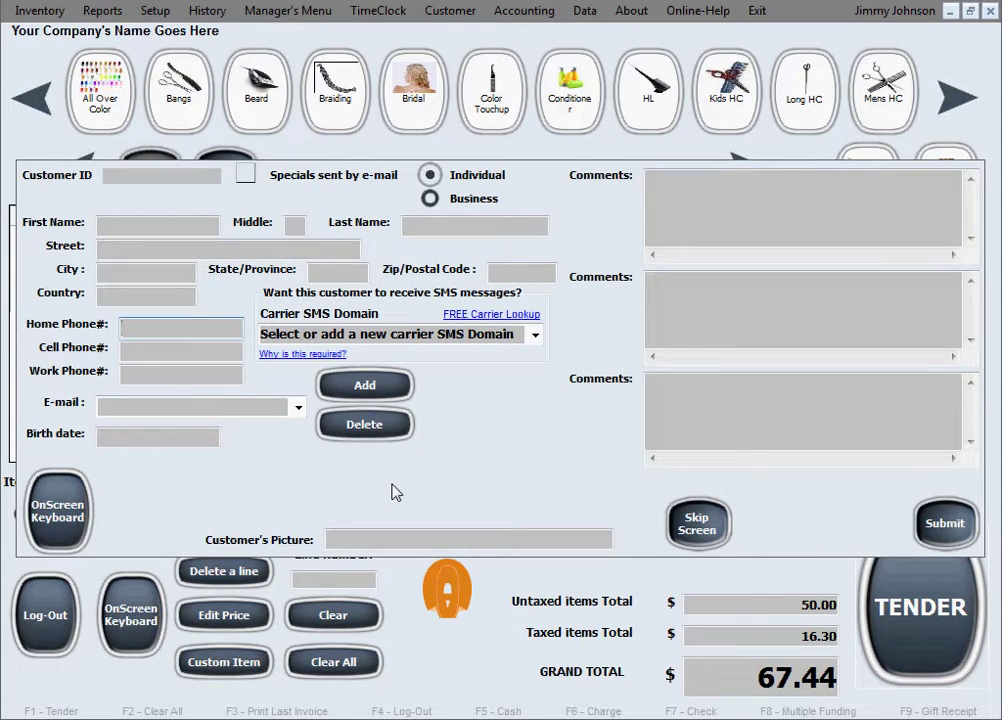
{"action": "type", "text": "111-222-3333"}
{"action": "left_click", "coordinate": [210, 351]}
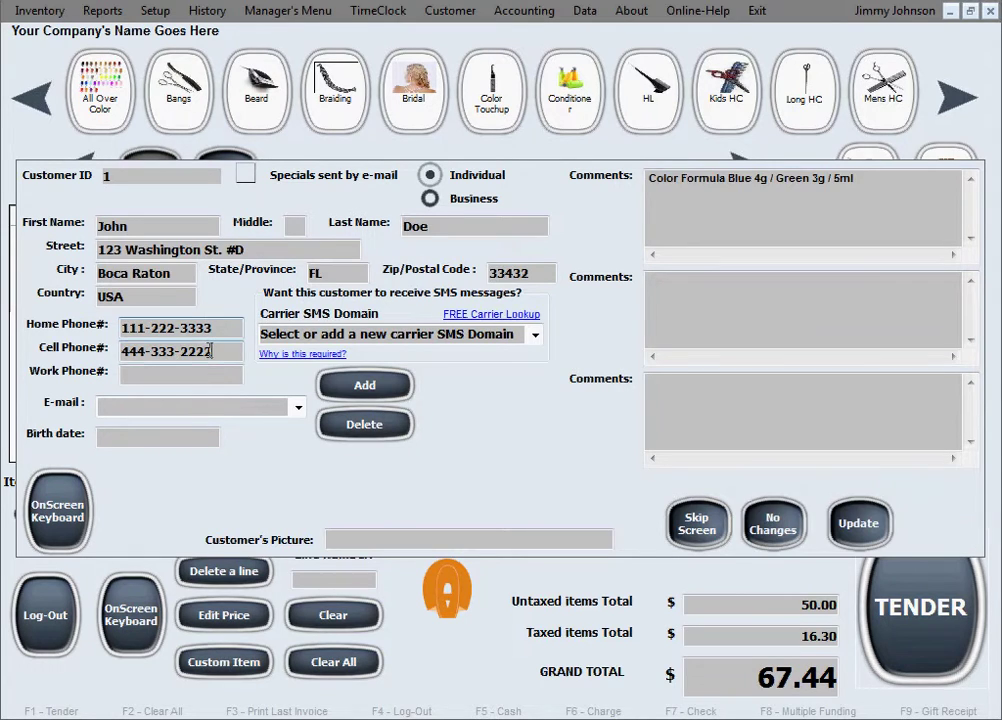